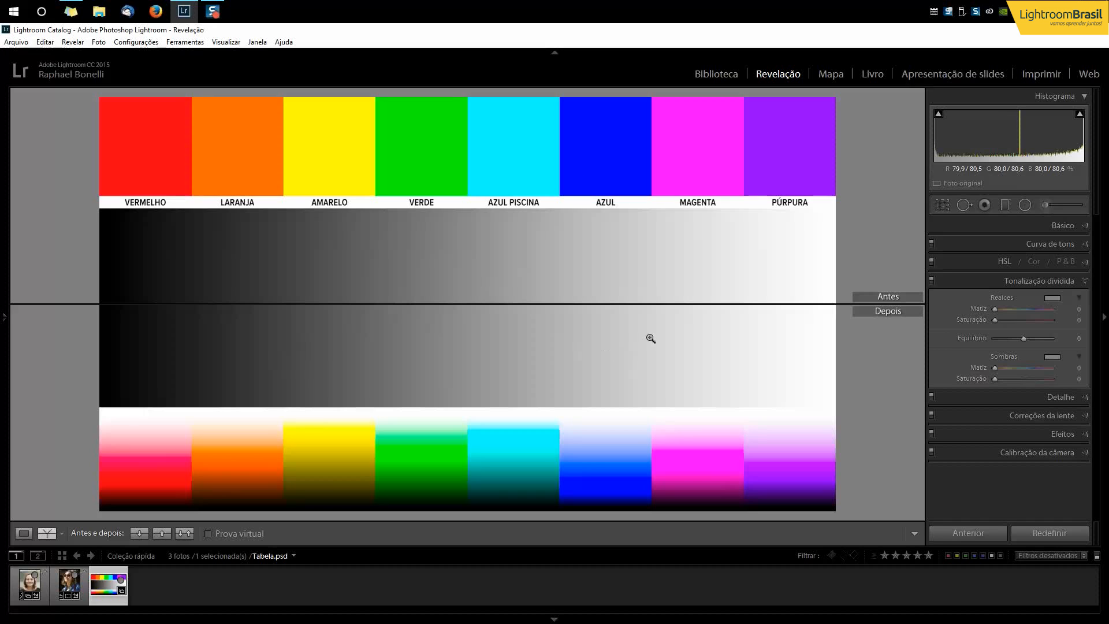
# - Tint the colour chart's highlights magenta in split toning with hue 313 and saturation 100
pyautogui.click(1054, 297)
pyautogui.click(813, 291)
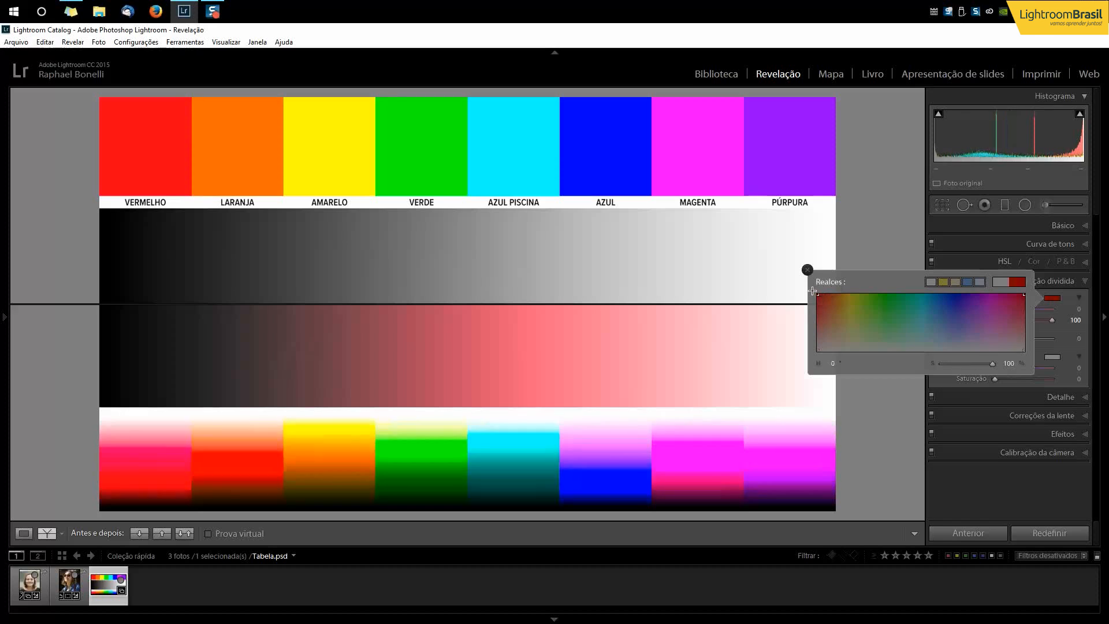
pyautogui.click(809, 270)
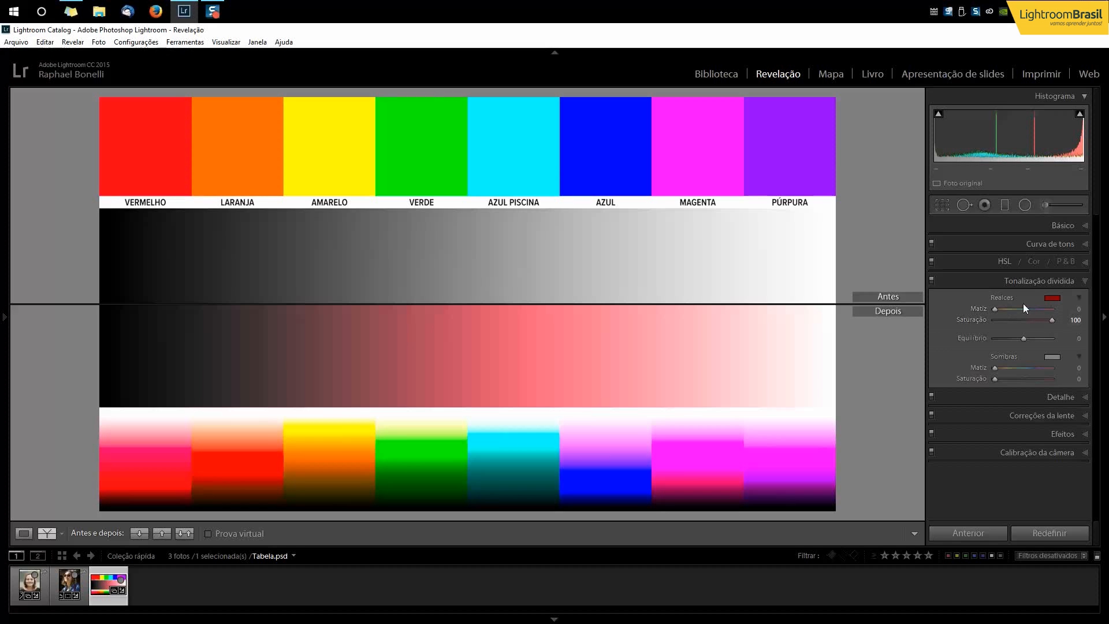
pyautogui.moveTo(994, 310); pyautogui.dragTo(1045, 311)
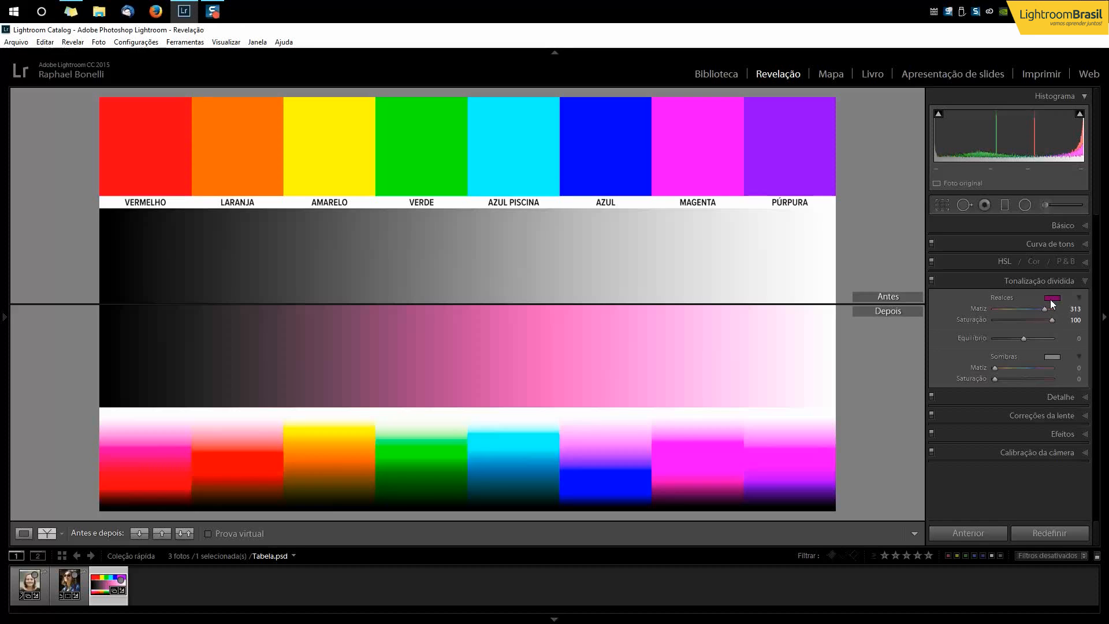
pyautogui.click(1051, 300)
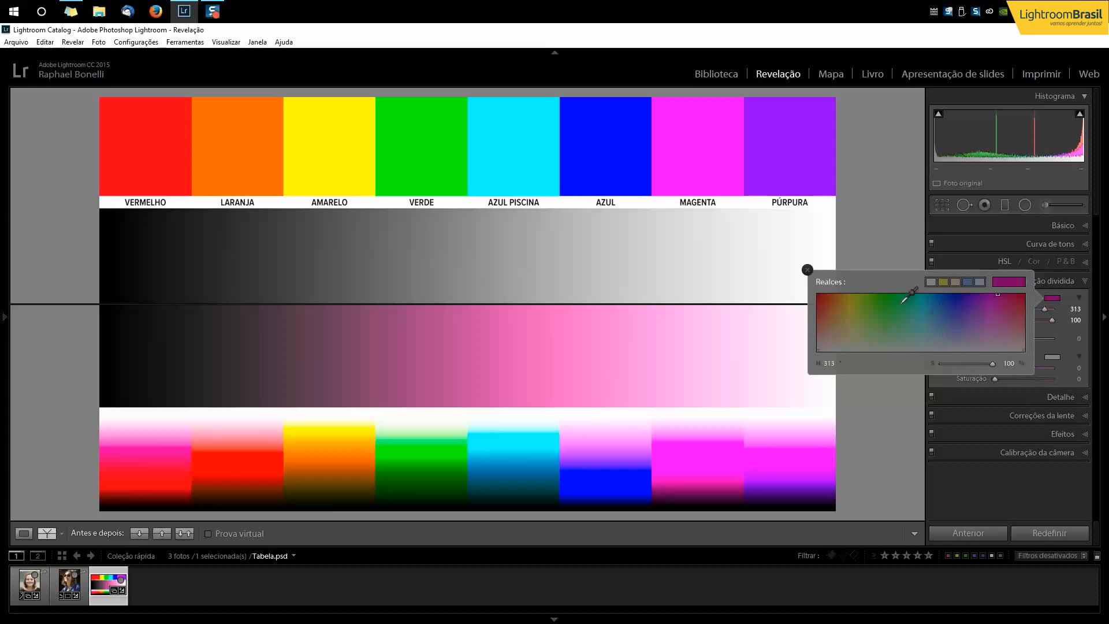
pyautogui.click(807, 270)
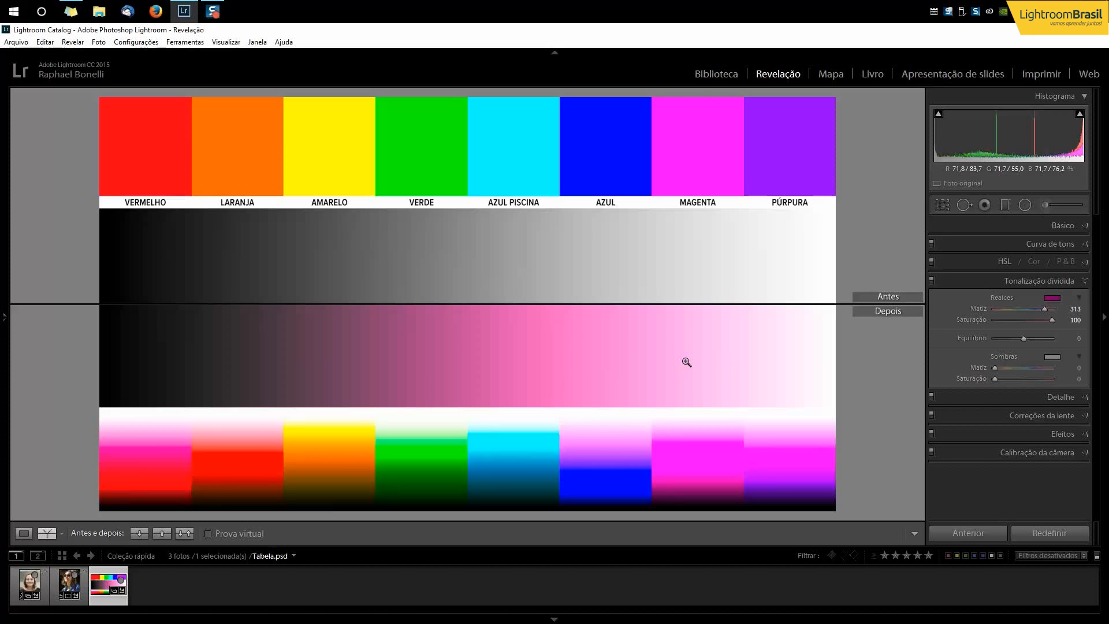
# - Tint the colour chart's shadows green with hue 119 and saturation 99
pyautogui.click(1050, 357)
pyautogui.moveTo(924, 386); pyautogui.dragTo(886, 353)
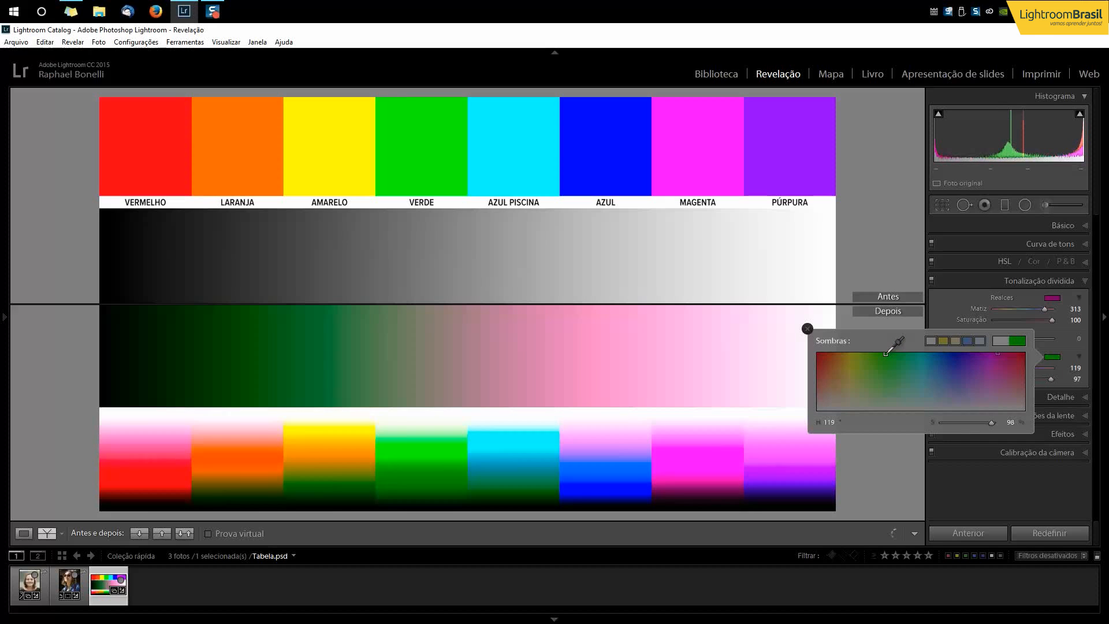
pyautogui.click(807, 328)
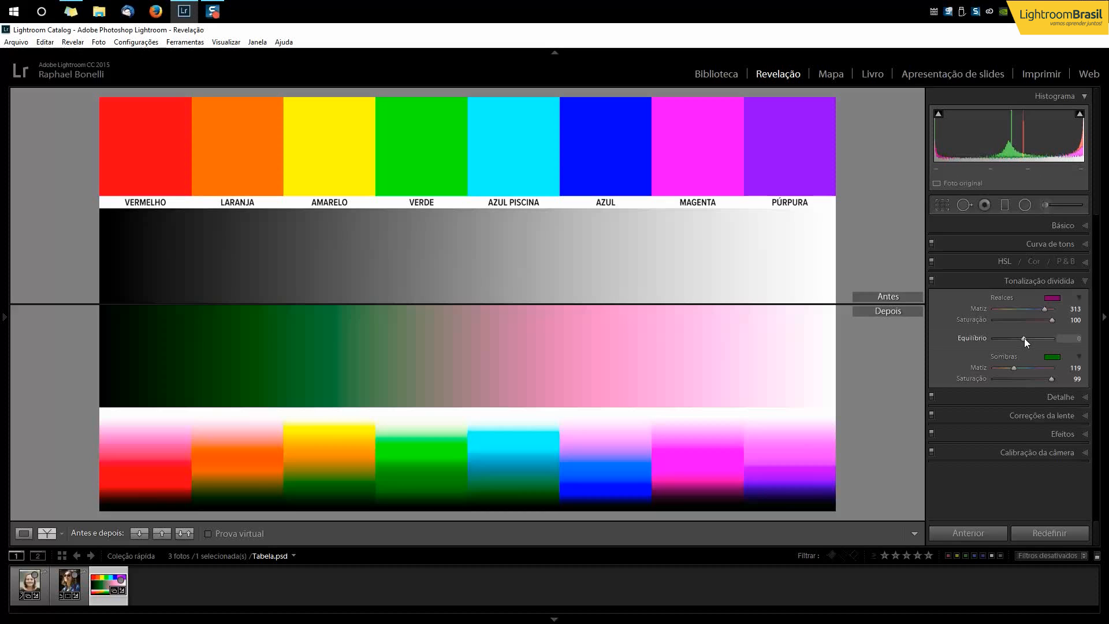
# - Try split-toning balance values of +72 and −33 on the chart, and reset the balance to 0
pyautogui.moveTo(1024, 338); pyautogui.dragTo(1044, 339)
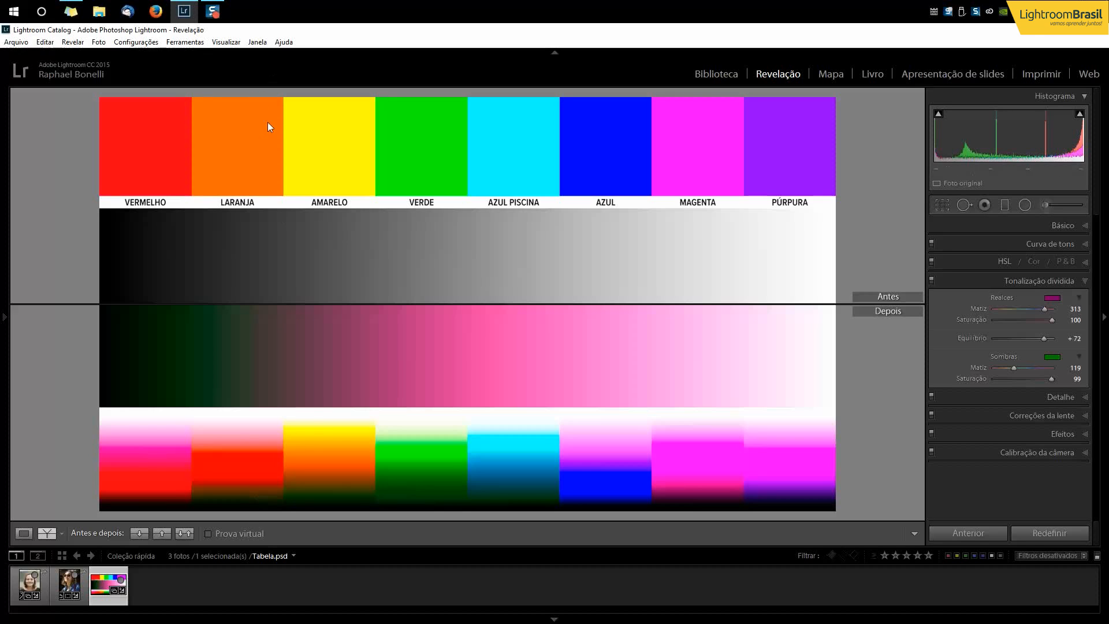
pyautogui.moveTo(1044, 338); pyautogui.dragTo(1014, 338)
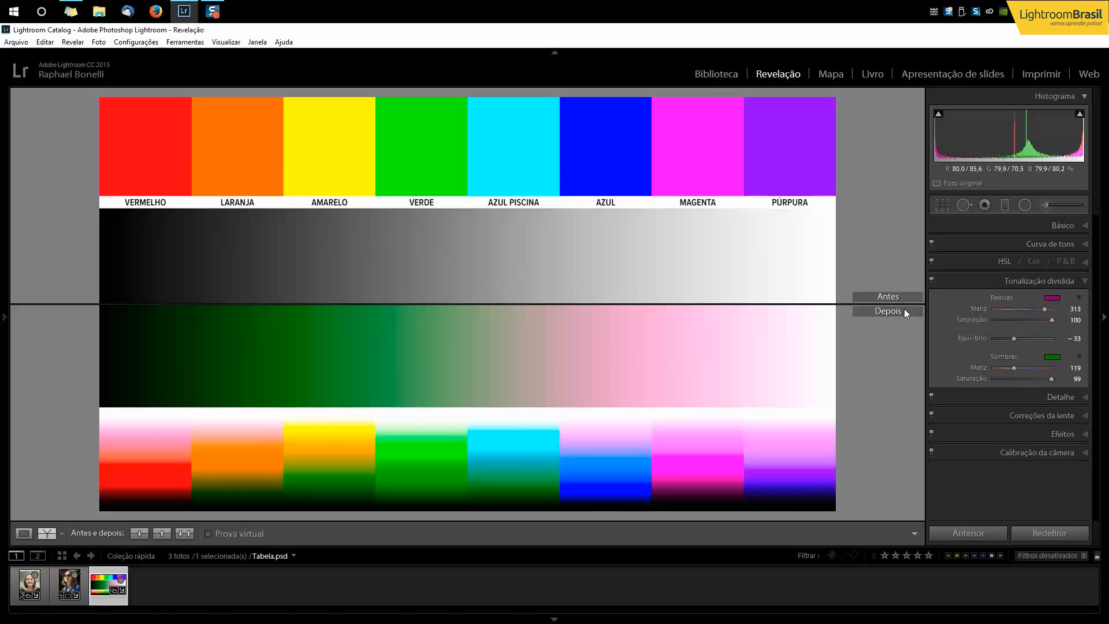
pyautogui.doubleClick(976, 339)
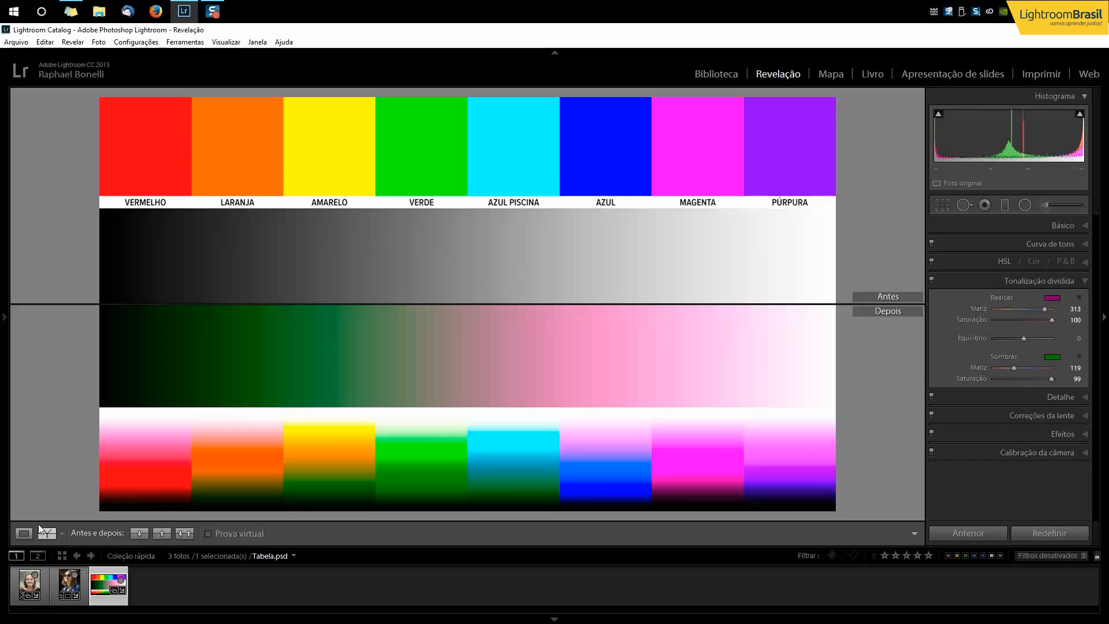
# - Open the portrait _BP_0262-Editar.tif in single-image view and inspect its skin and hair tones up close
pyautogui.click(25, 536)
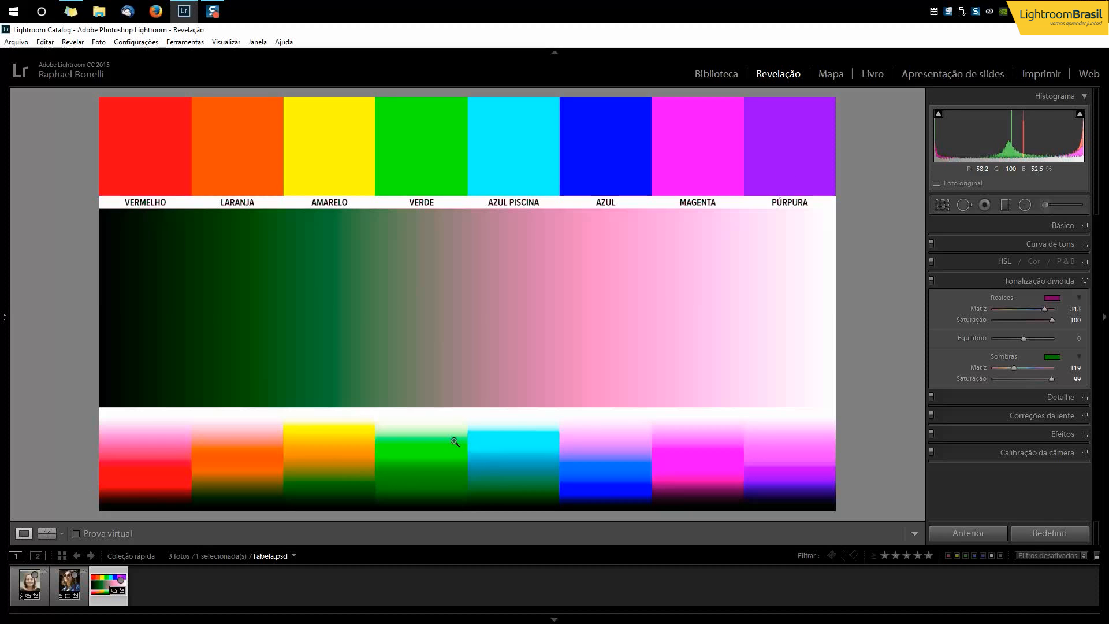
pyautogui.click(28, 583)
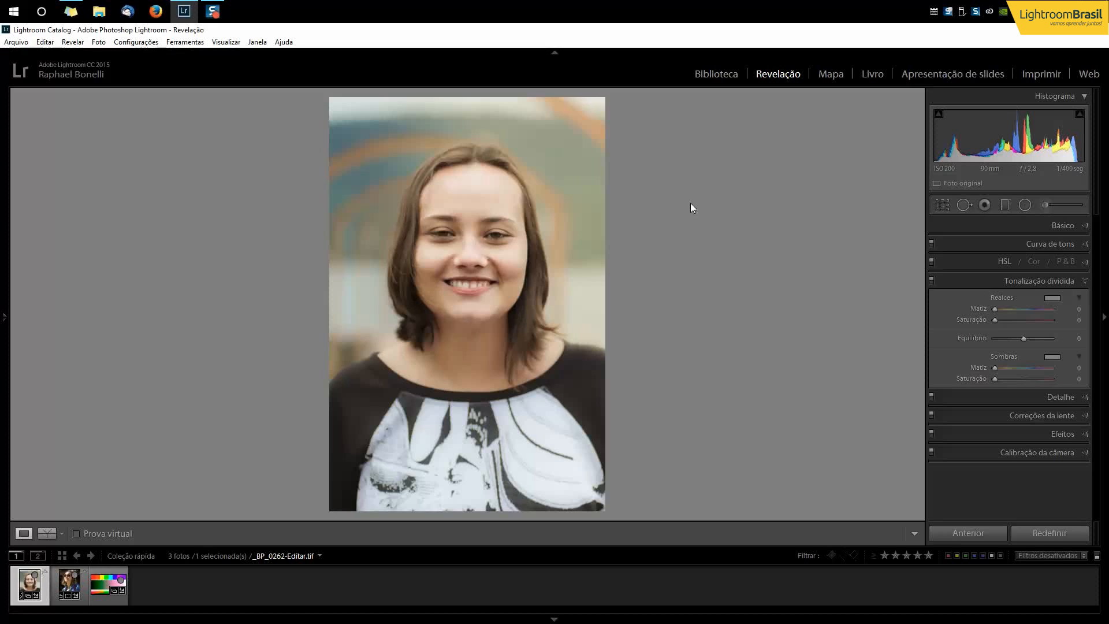
pyautogui.click(520, 317)
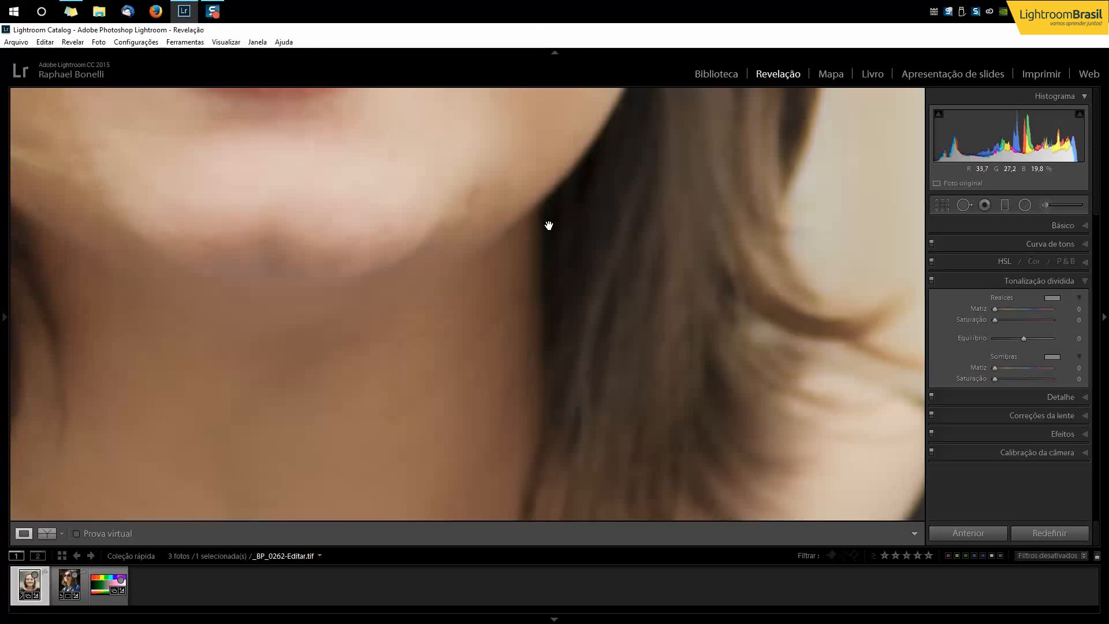
pyautogui.moveTo(548, 226); pyautogui.dragTo(419, 410)
pyautogui.moveTo(323, 299); pyautogui.dragTo(191, 138)
pyautogui.moveTo(745, 497); pyautogui.dragTo(490, 326)
pyautogui.click(512, 434)
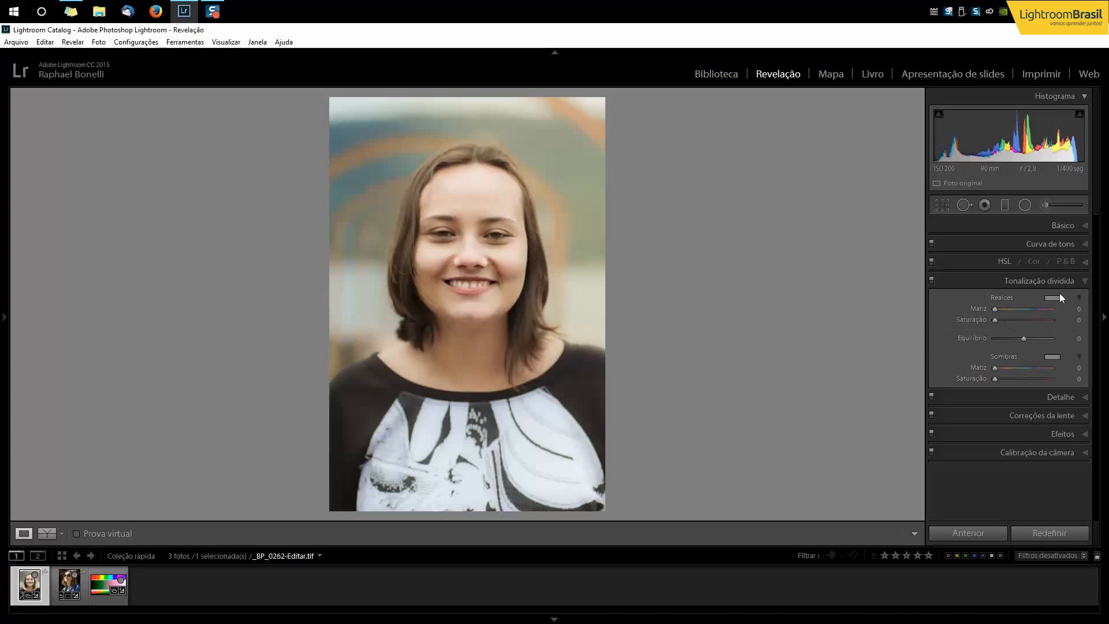
# - Tint the portrait's shadows red with hue 0 and saturation 30
pyautogui.click(1054, 357)
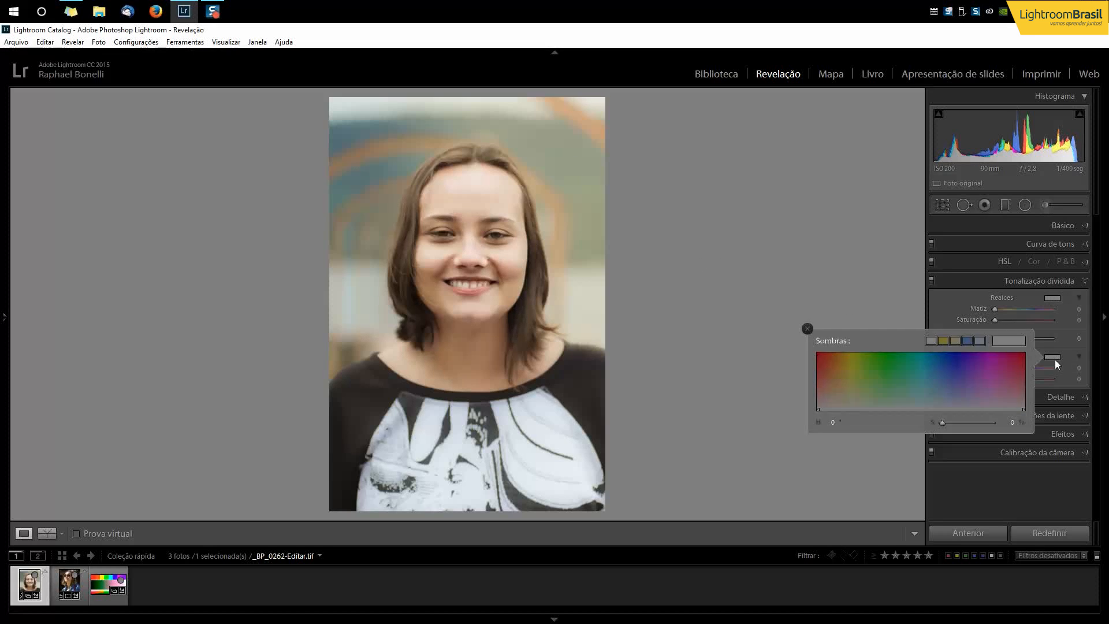
pyautogui.moveTo(873, 369); pyautogui.dragTo(818, 360)
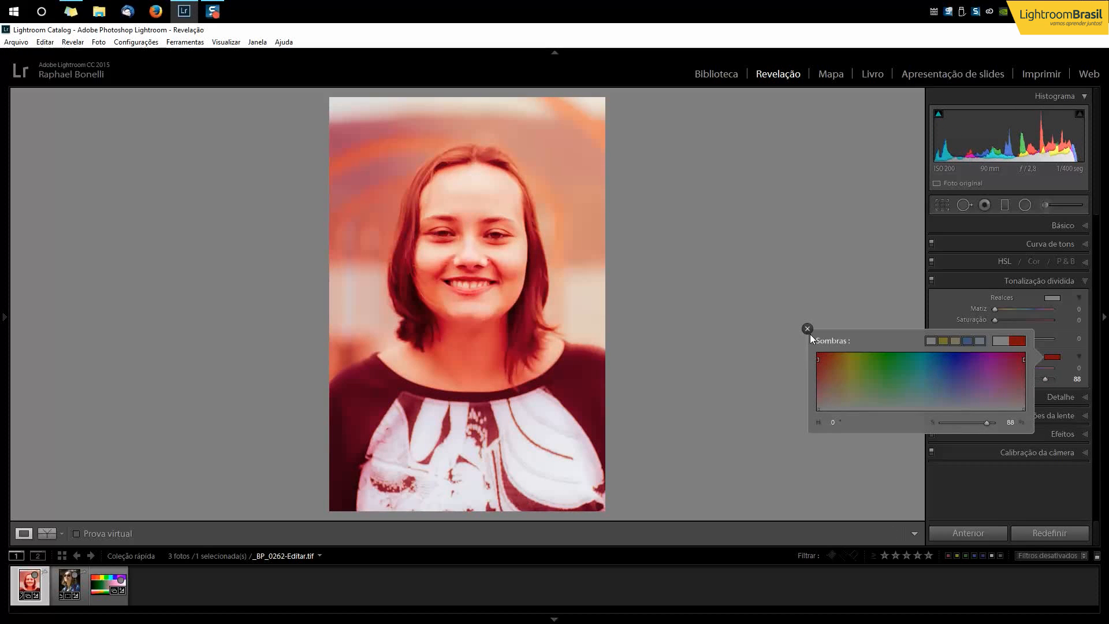
pyautogui.click(807, 329)
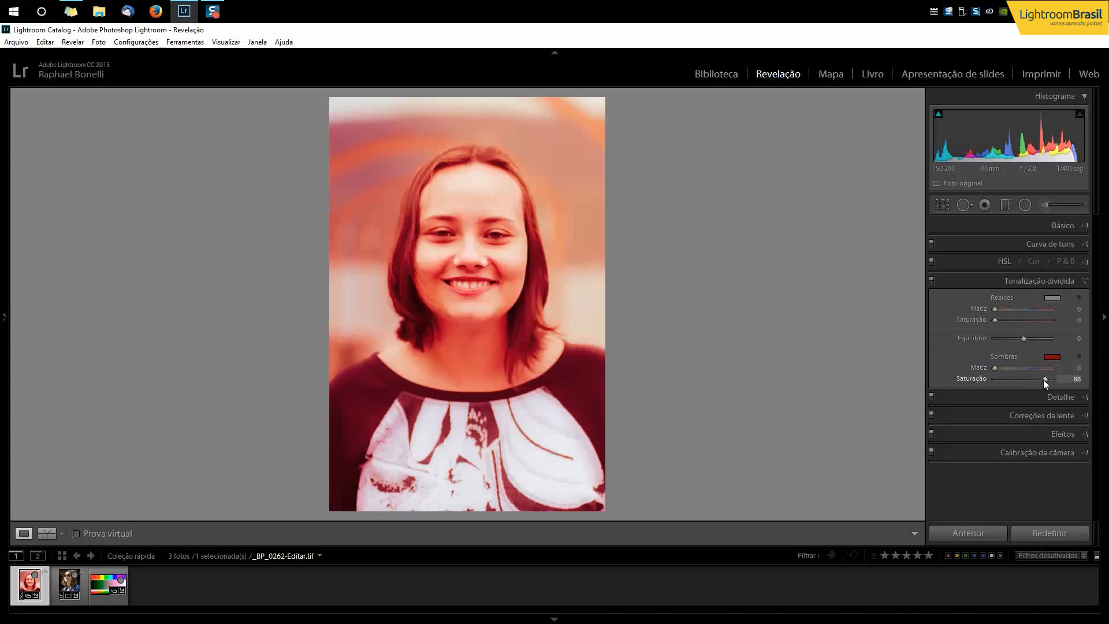
pyautogui.moveTo(1045, 379); pyautogui.dragTo(1012, 381)
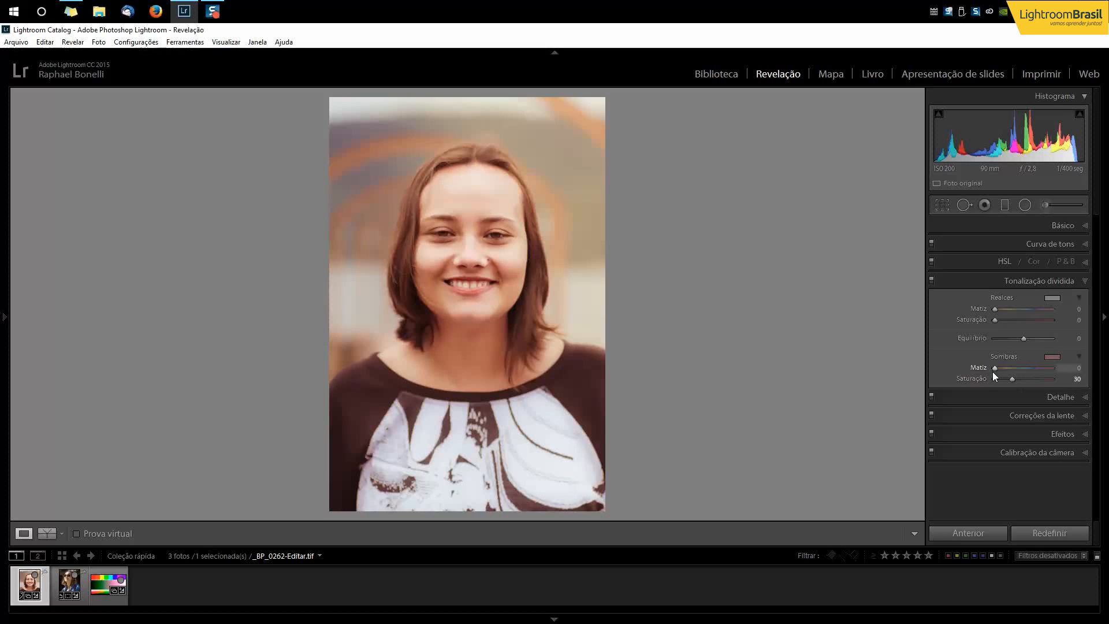
# - Tint the portrait's highlights yellow with hue 55 and saturation 19
pyautogui.click(1052, 299)
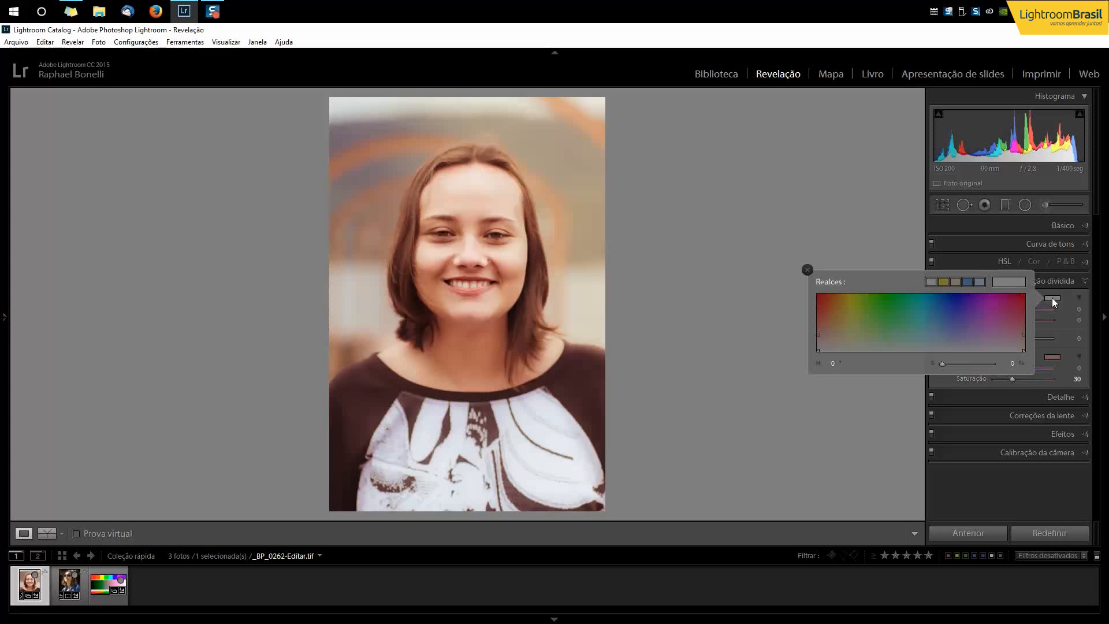
pyautogui.click(848, 301)
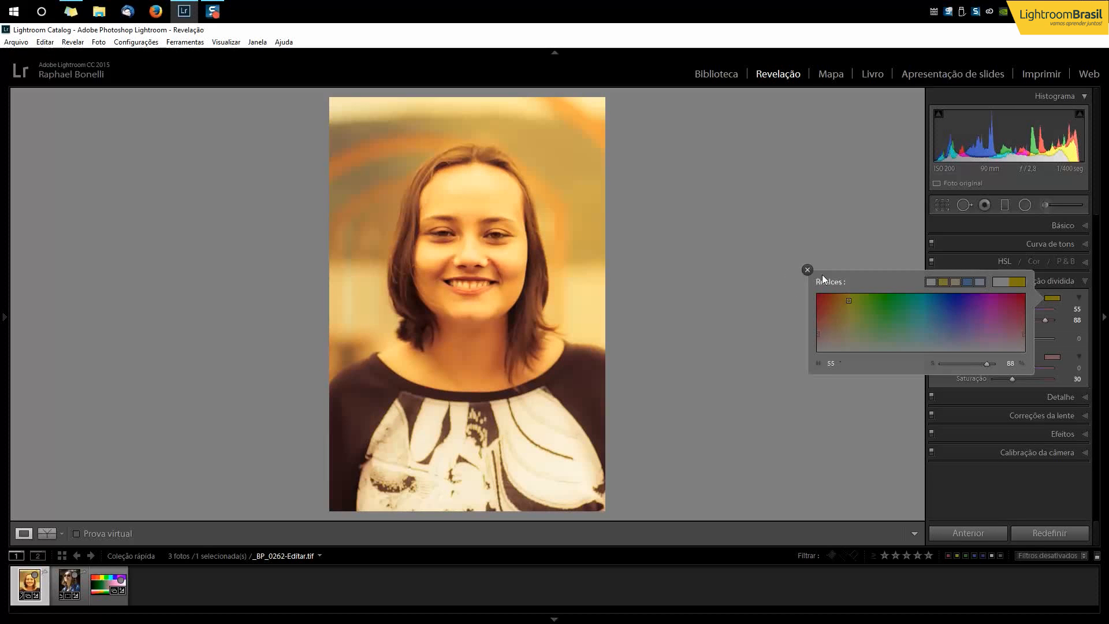
pyautogui.click(808, 270)
pyautogui.moveTo(1045, 320); pyautogui.dragTo(1006, 326)
# - Set the shadows saturation to 20 and compare the portrait with split toning switched off and on
pyautogui.moveTo(1011, 379); pyautogui.dragTo(1005, 379)
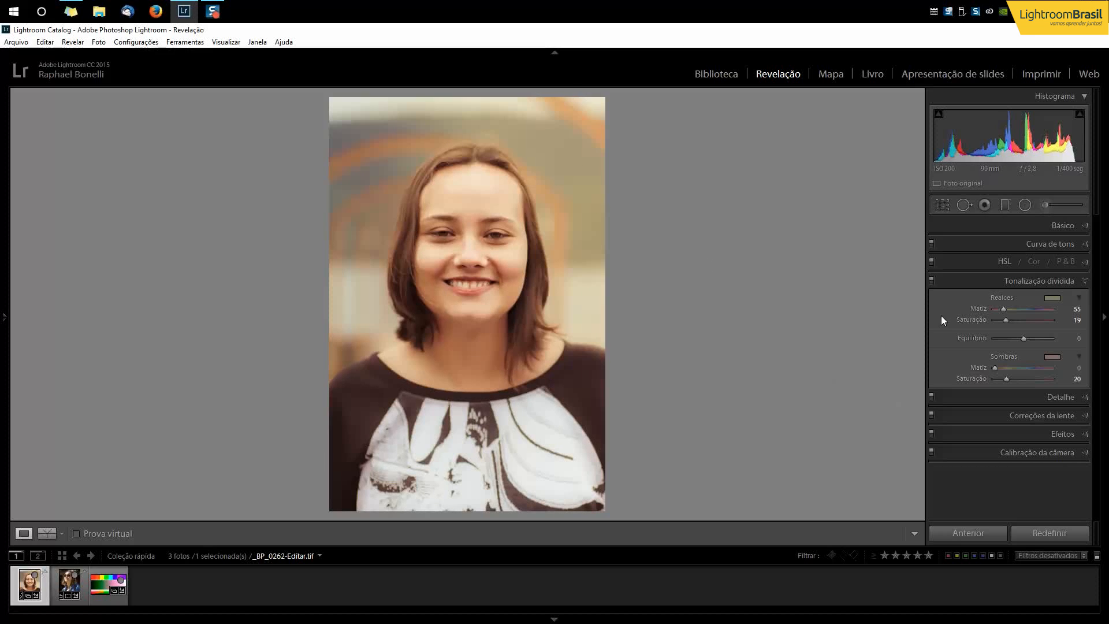
pyautogui.click(931, 280)
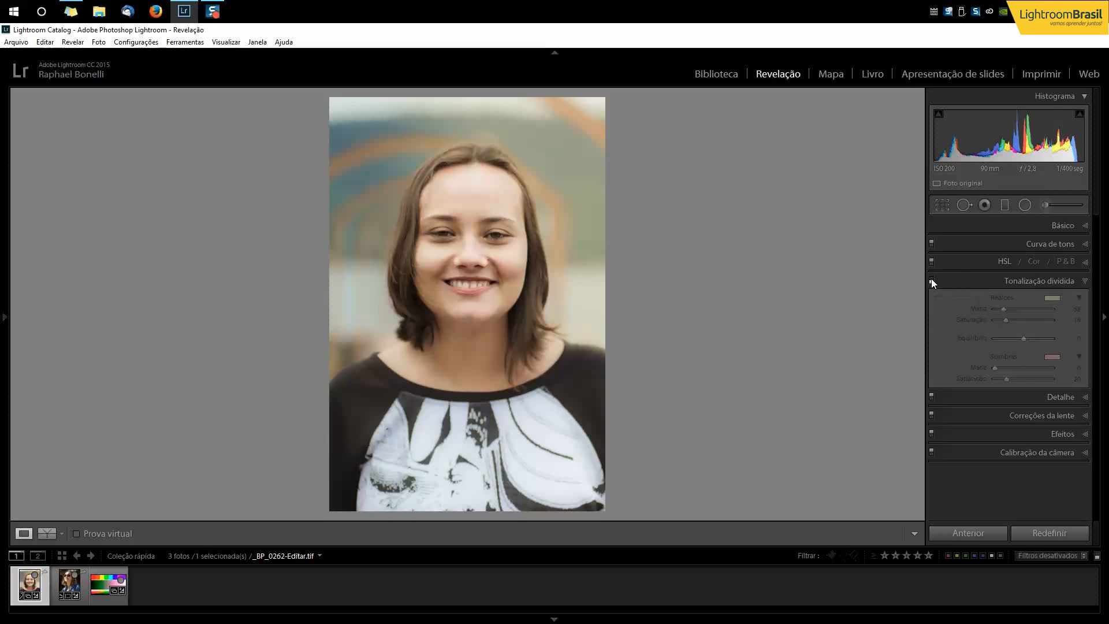
pyautogui.click(931, 279)
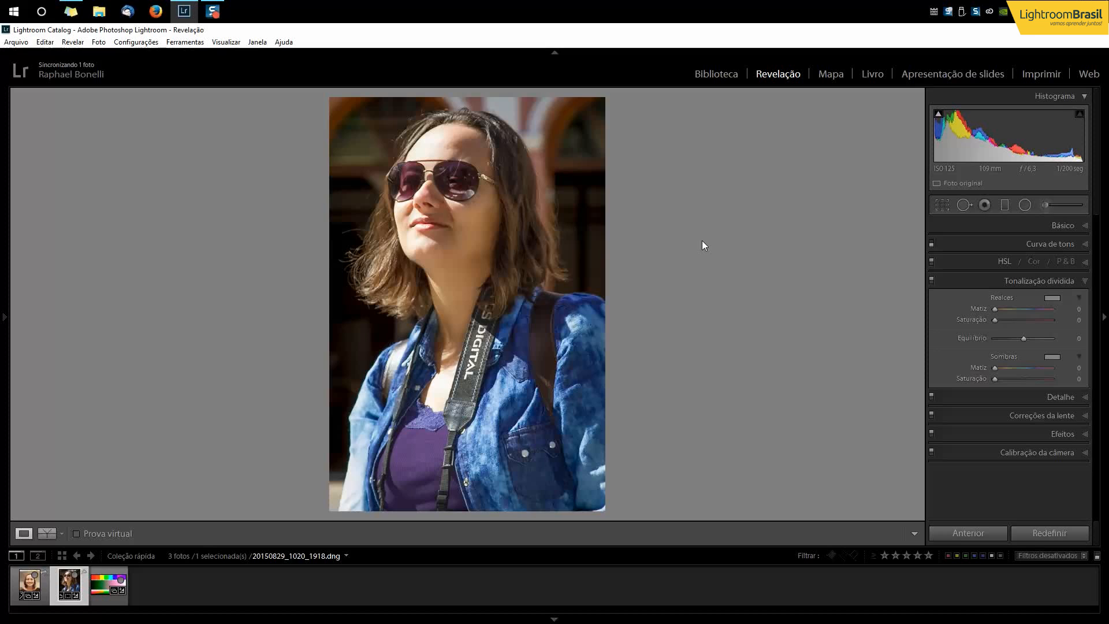
# - Tint the shadows of the photo 20150829_1020_1918.dng teal green with hue 163 and saturation 32
pyautogui.click(1055, 357)
pyautogui.click(913, 370)
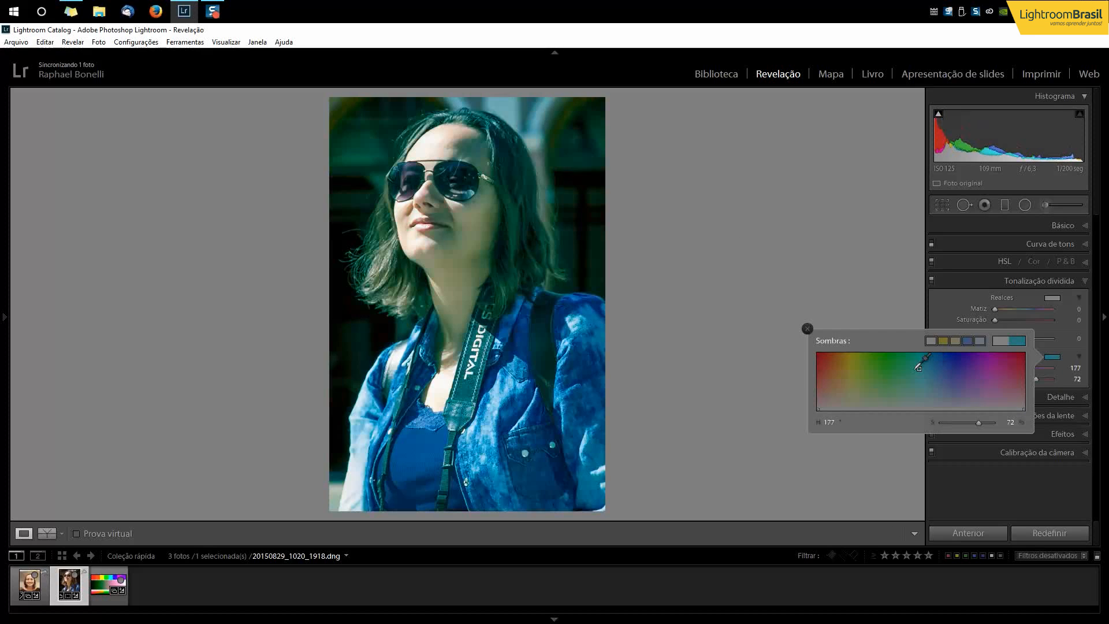
pyautogui.moveTo(912, 370); pyautogui.dragTo(911, 373)
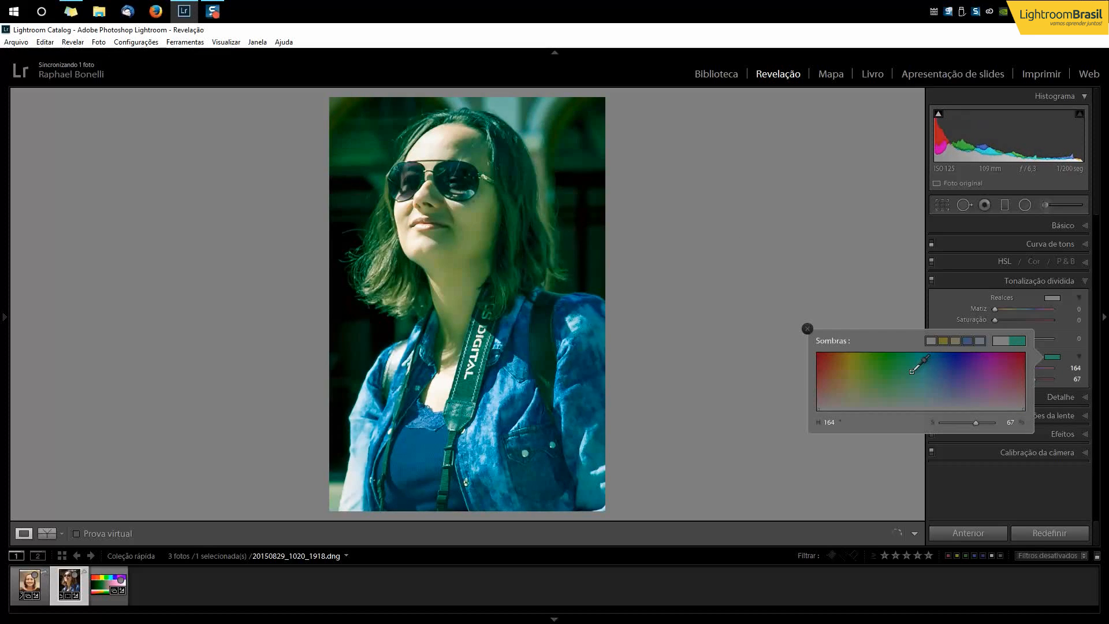
pyautogui.click(807, 329)
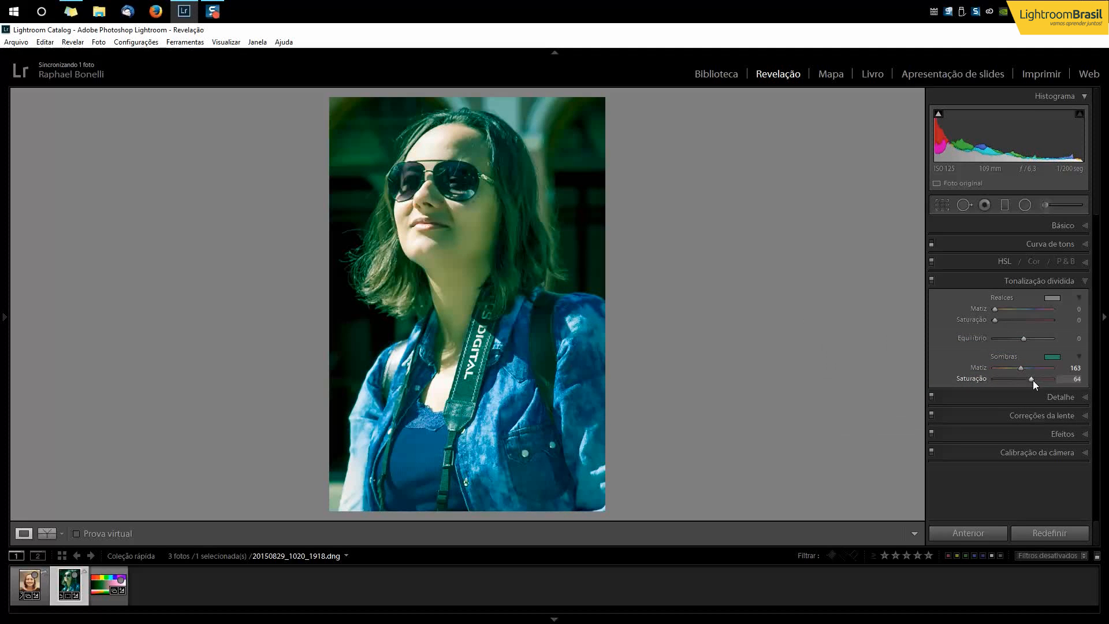
pyautogui.moveTo(1009, 383); pyautogui.dragTo(1014, 382)
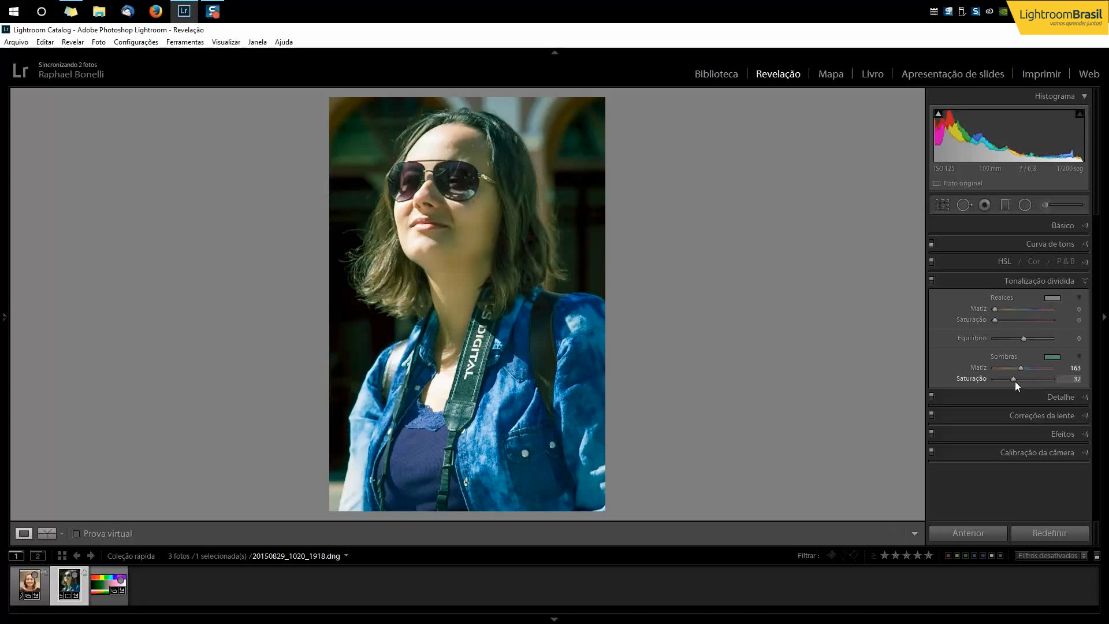
# - Tint the sunglasses photo's highlights orange-yellow with hue 45 and saturation 33, and set the shadows saturation to 33
pyautogui.click(1051, 297)
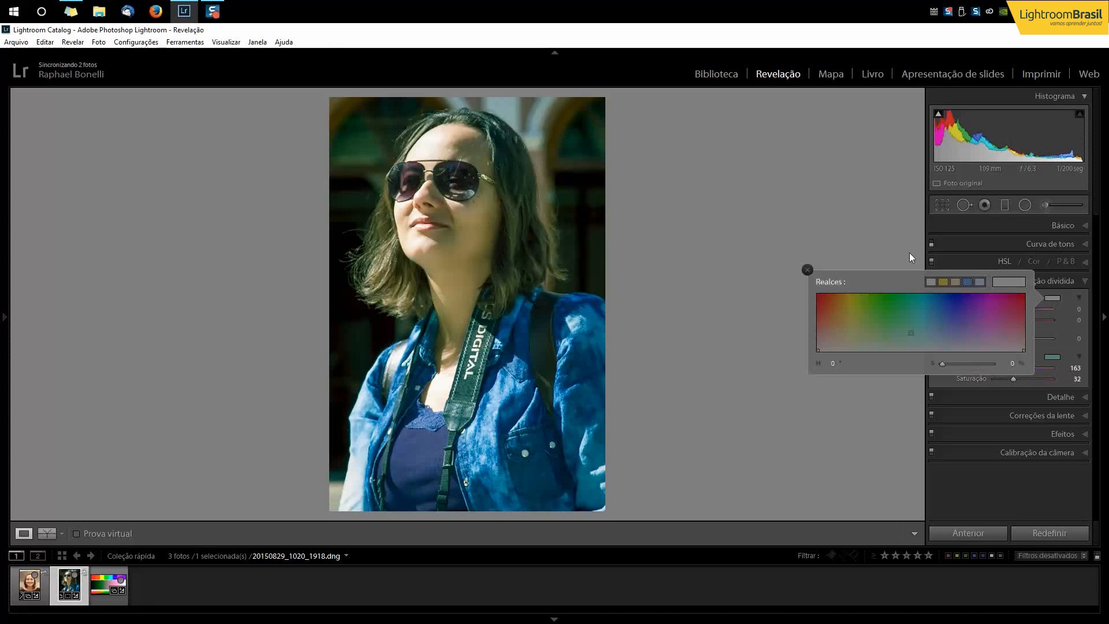
pyautogui.click(846, 310)
pyautogui.moveTo(847, 310); pyautogui.dragTo(842, 307)
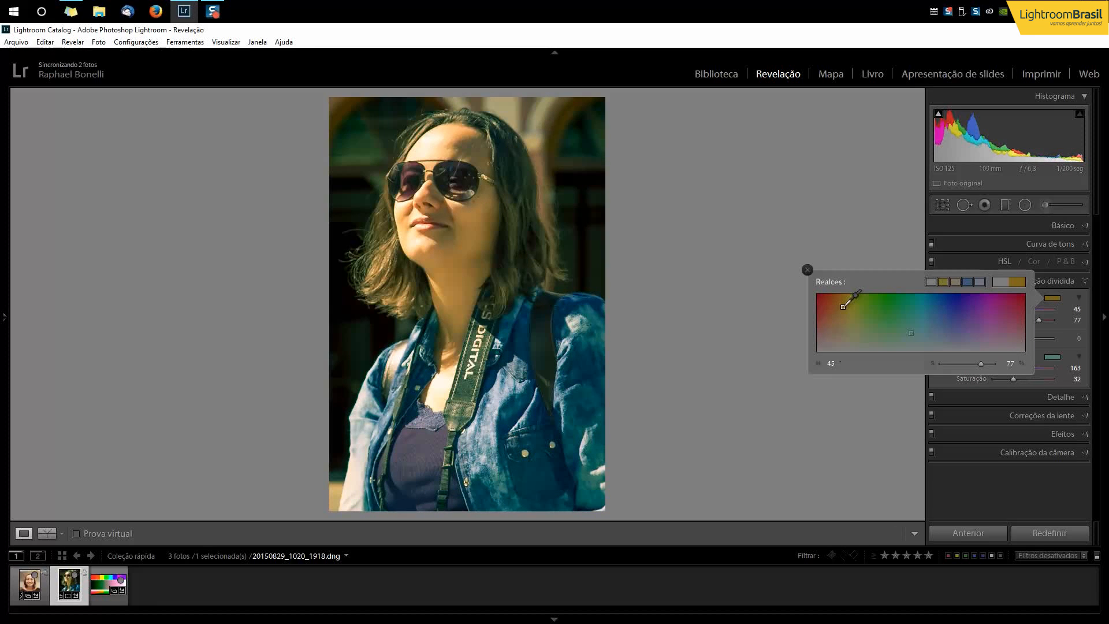
pyautogui.click(807, 270)
pyautogui.moveTo(1039, 320); pyautogui.dragTo(1015, 322)
pyautogui.moveTo(1010, 379); pyautogui.dragTo(1013, 379)
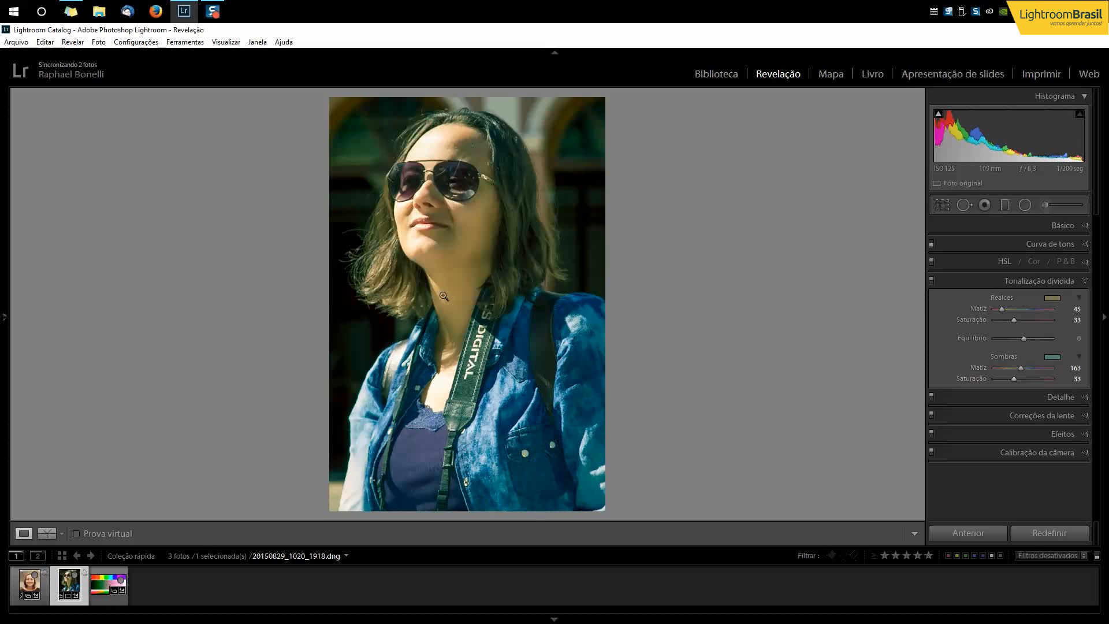
# - Strengthen the split toning with balance +35, highlights saturation 45 and shadows saturation 54
pyautogui.moveTo(1025, 339); pyautogui.dragTo(1034, 341)
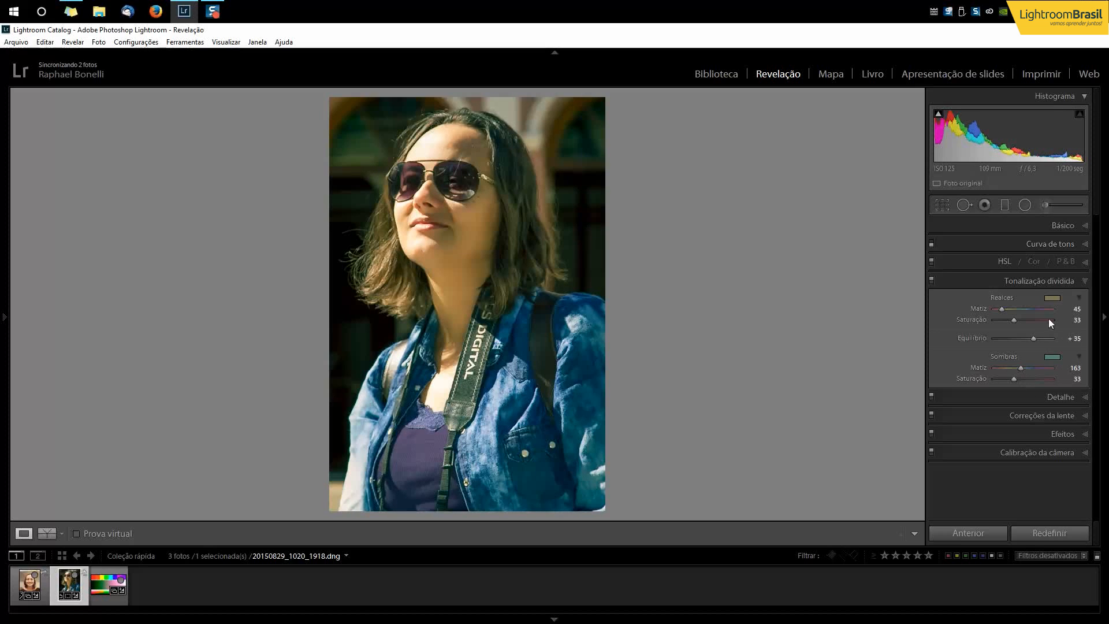
pyautogui.moveTo(1014, 321); pyautogui.dragTo(1021, 320)
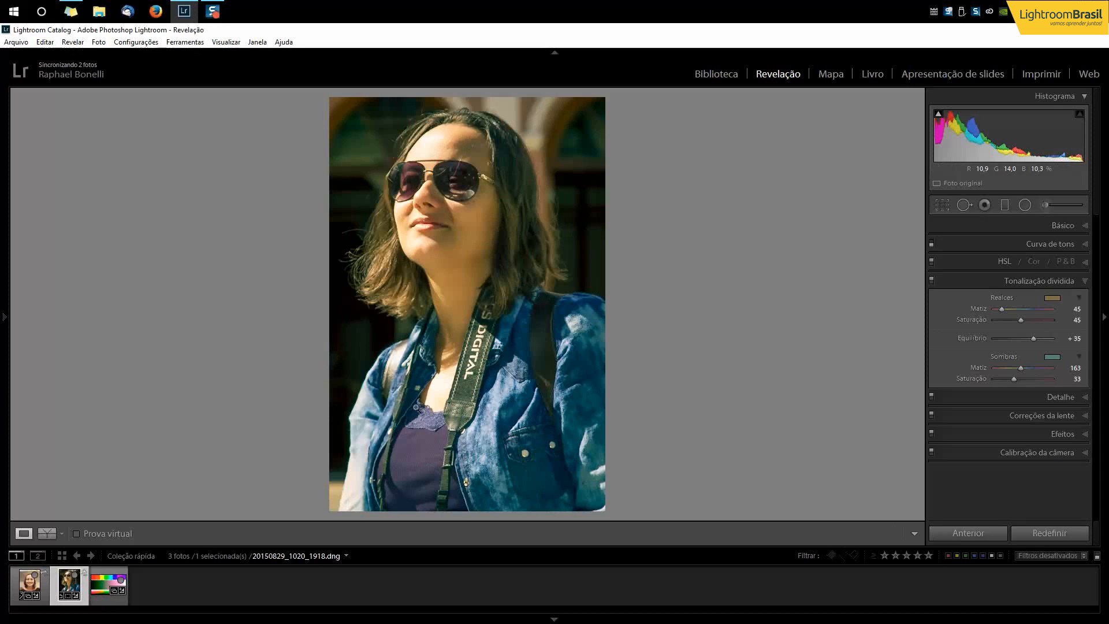
pyautogui.moveTo(1015, 378); pyautogui.dragTo(1027, 383)
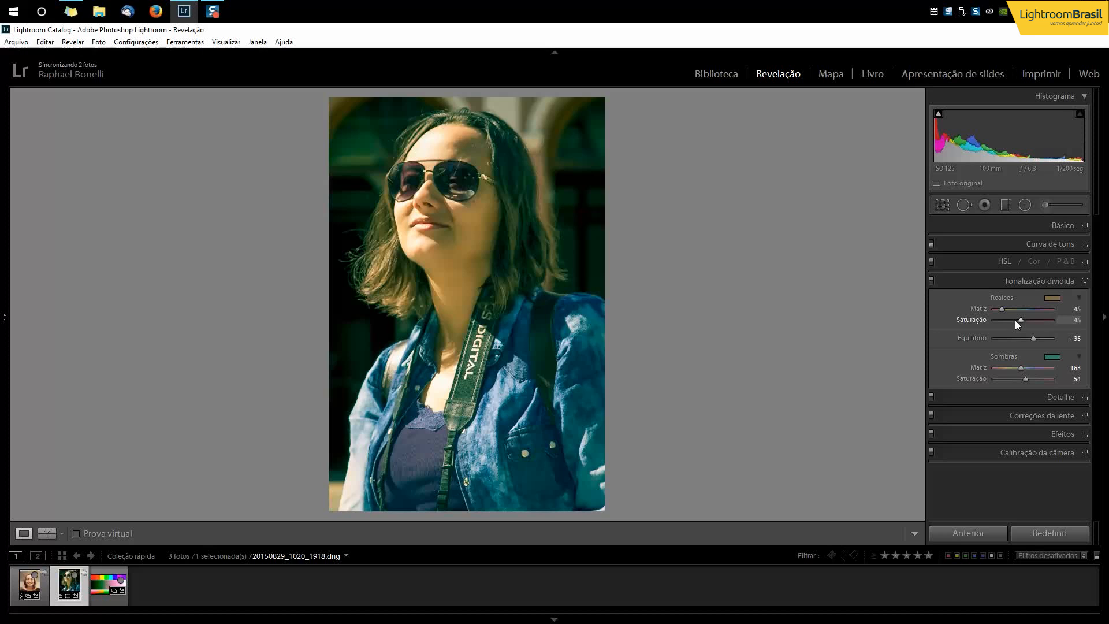
# - Compare the photo with split toning switched off and on, and show before and after versions side by side
pyautogui.click(931, 281)
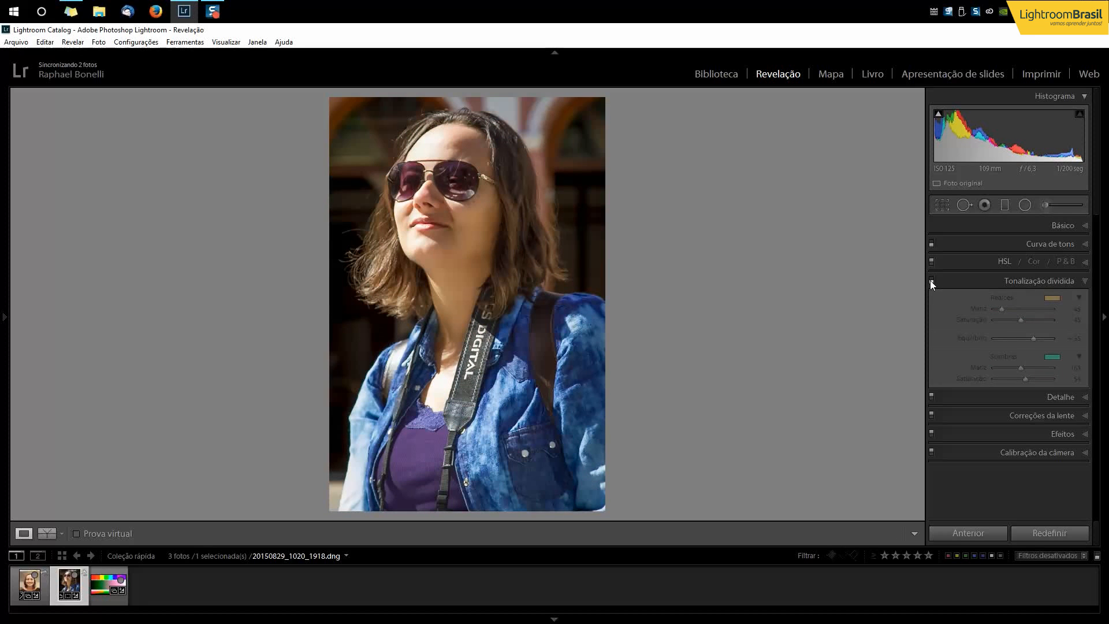
pyautogui.click(931, 281)
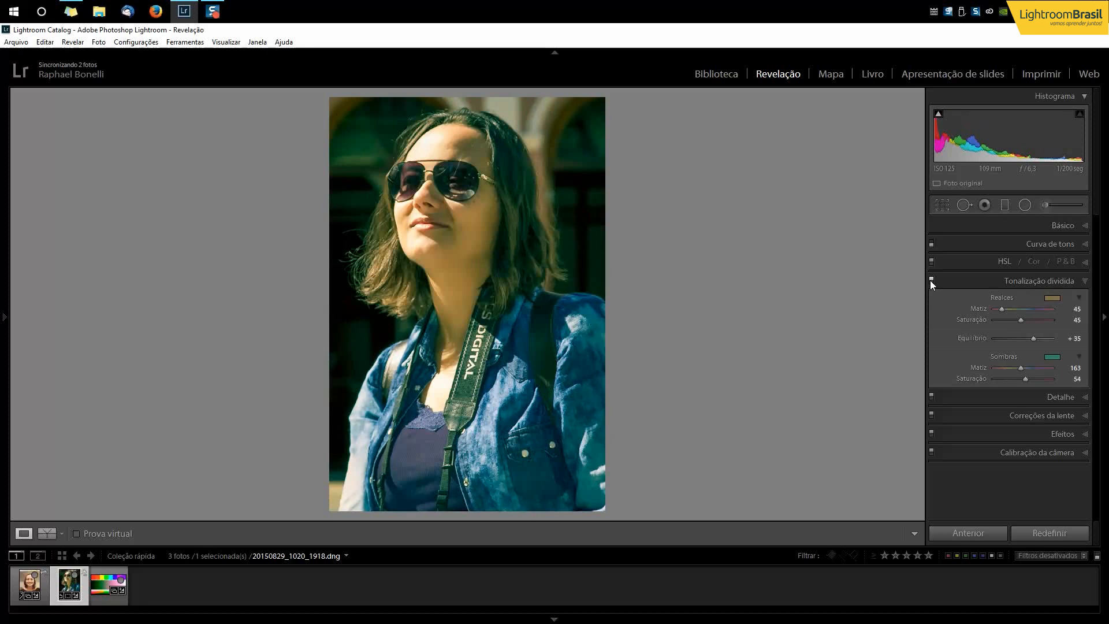
pyautogui.click(61, 534)
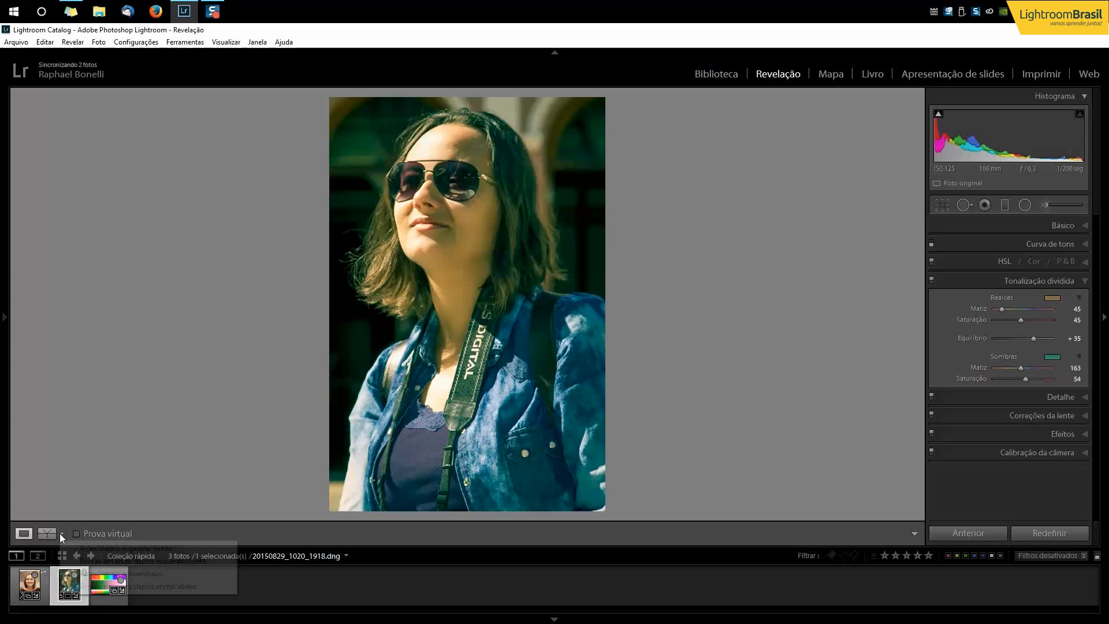
pyautogui.click(100, 553)
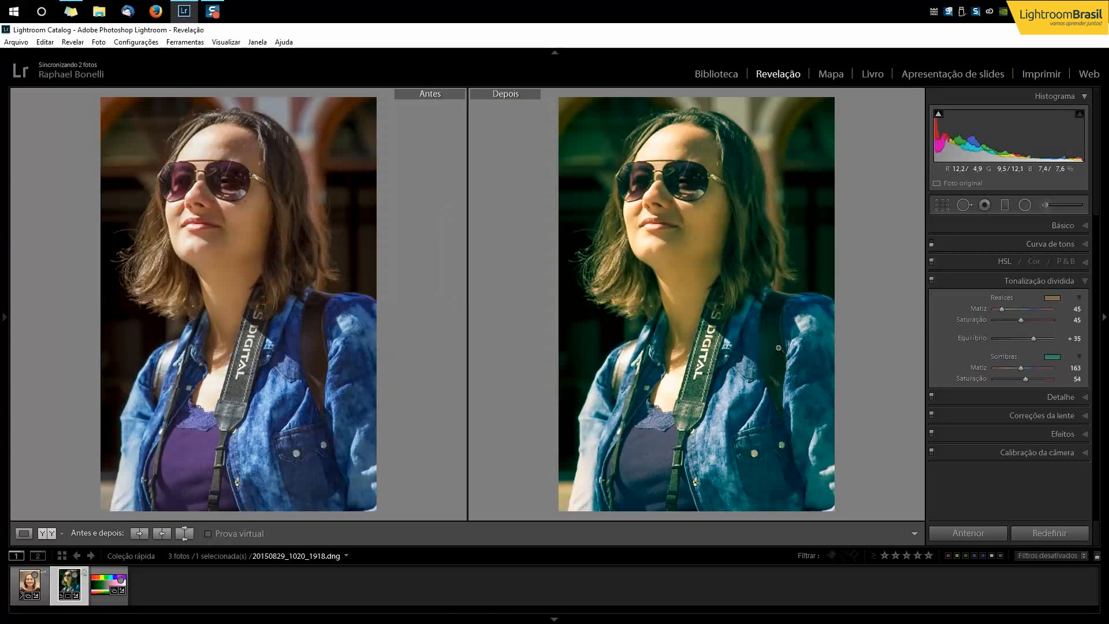